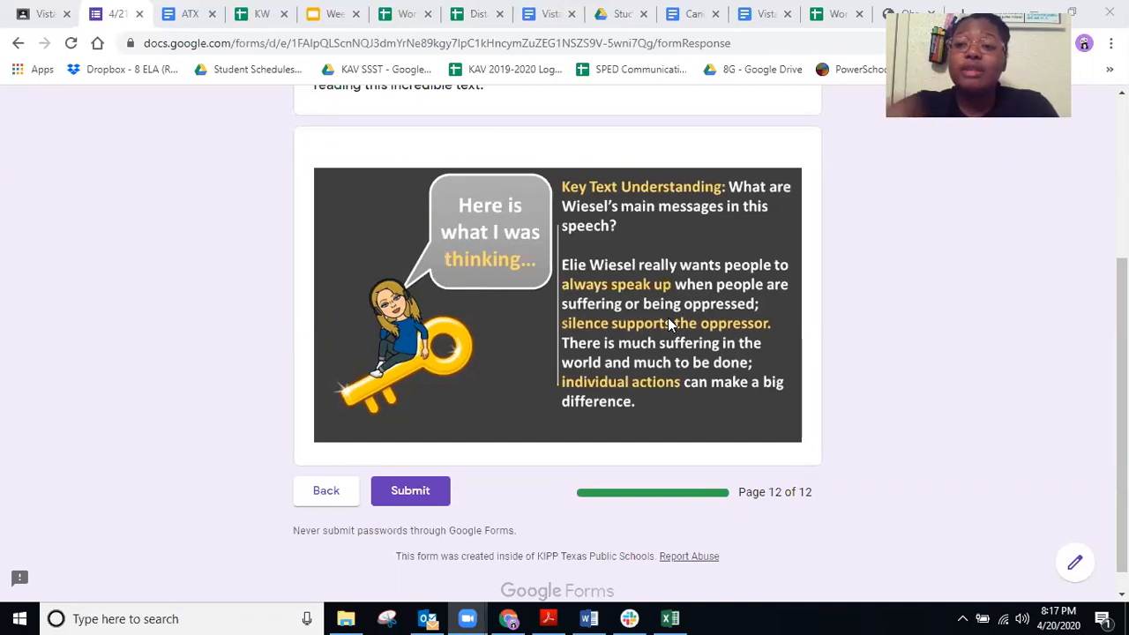
drag(599, 330, 582, 346)
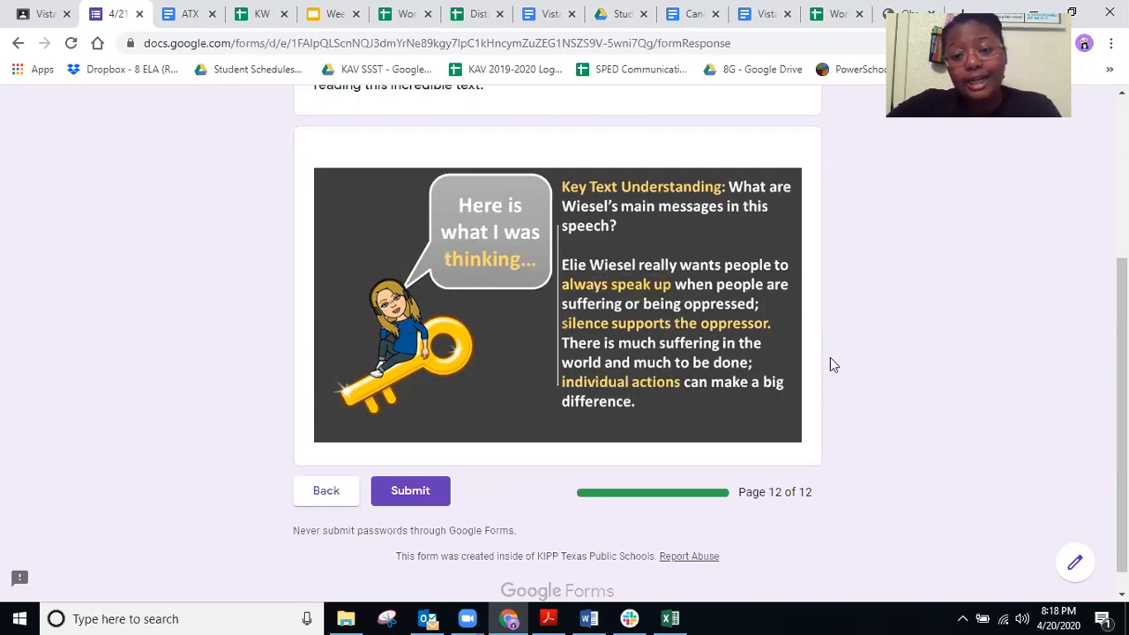
drag(1122, 415, 1122, 431)
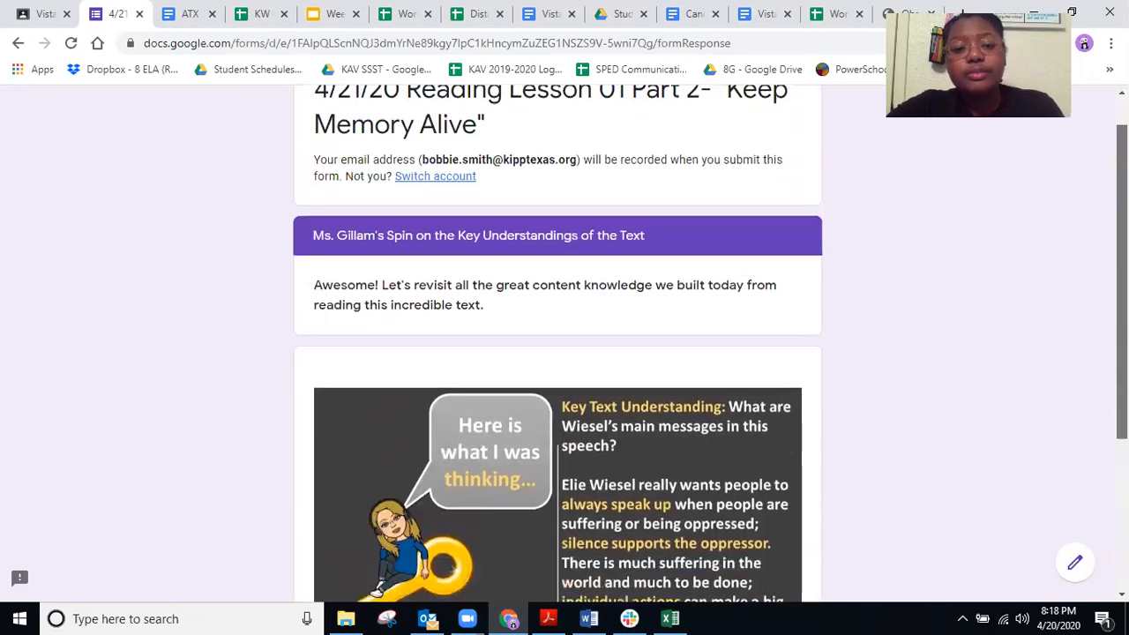